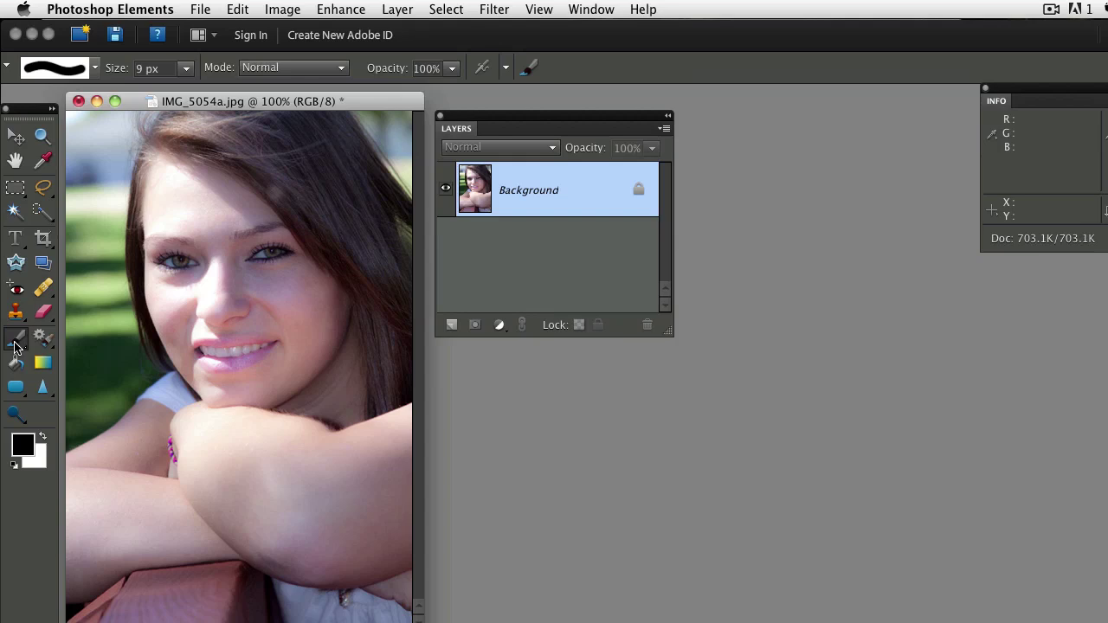
Review the Display & Cursors preferences and close them with settings unchanged
left_click(126, 9)
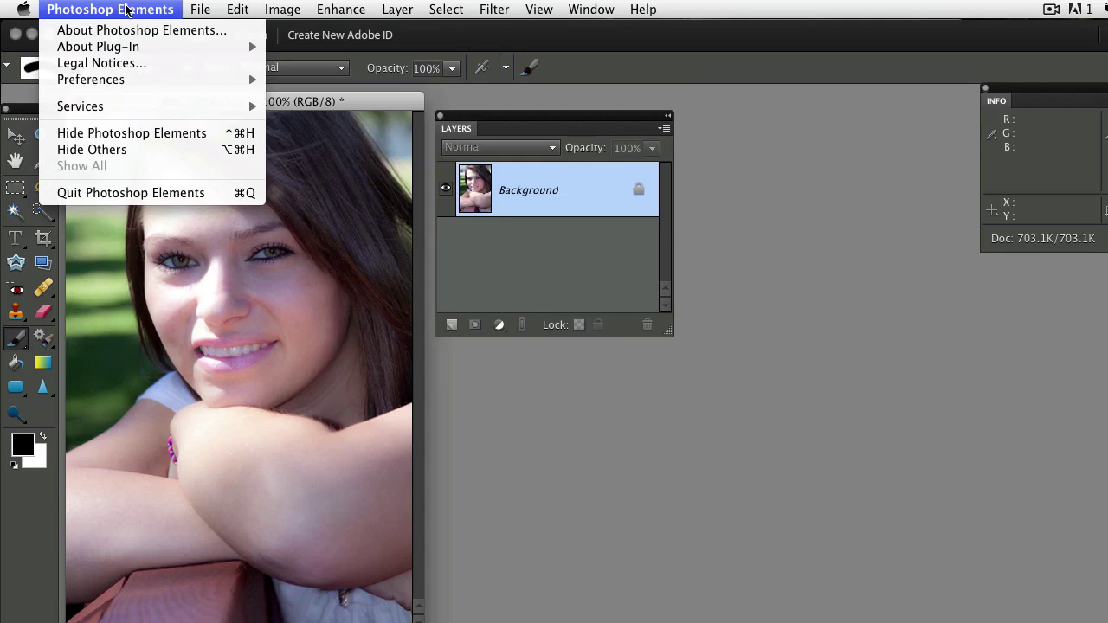
mouse_move(113, 79)
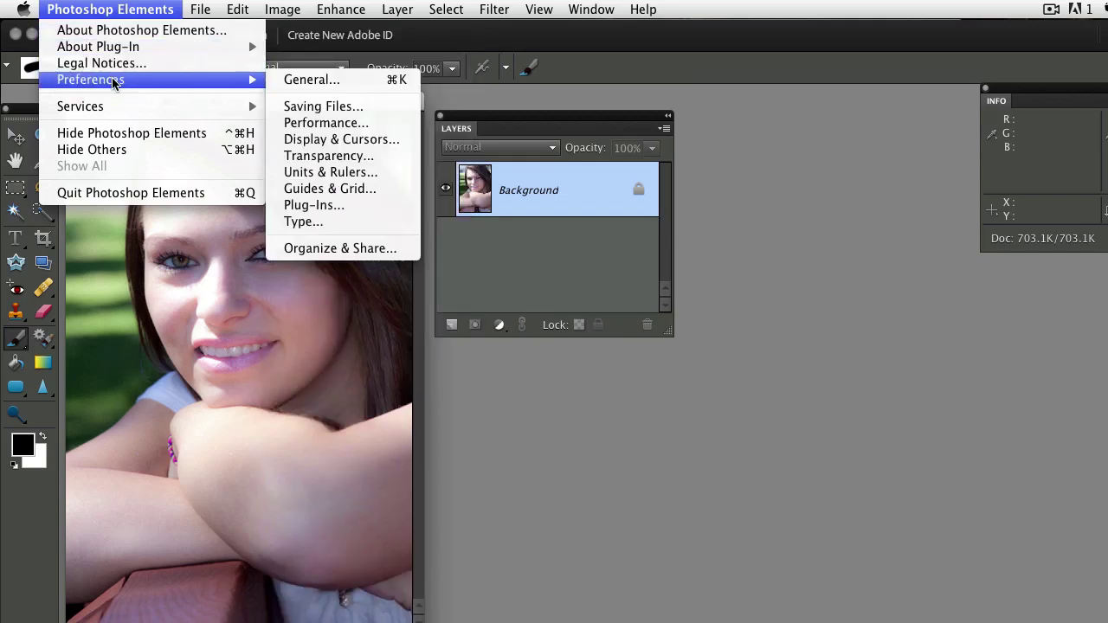
left_click(337, 139)
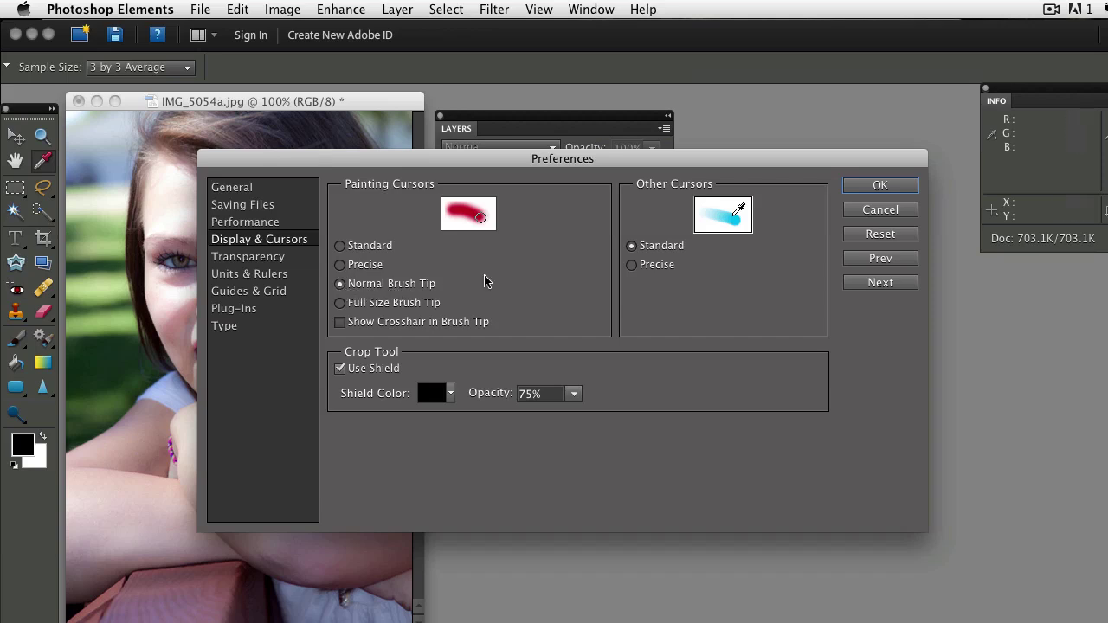
left_click(883, 186)
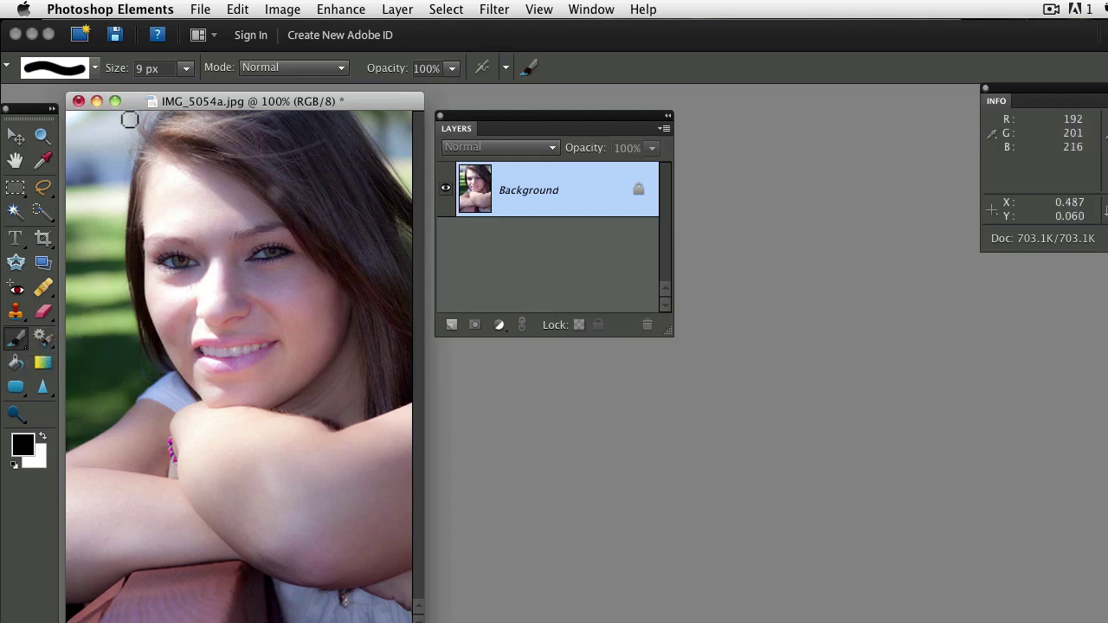
Confirm the Normal Brush Tip painting cursor, then switch to the Brush tool
left_click(128, 10)
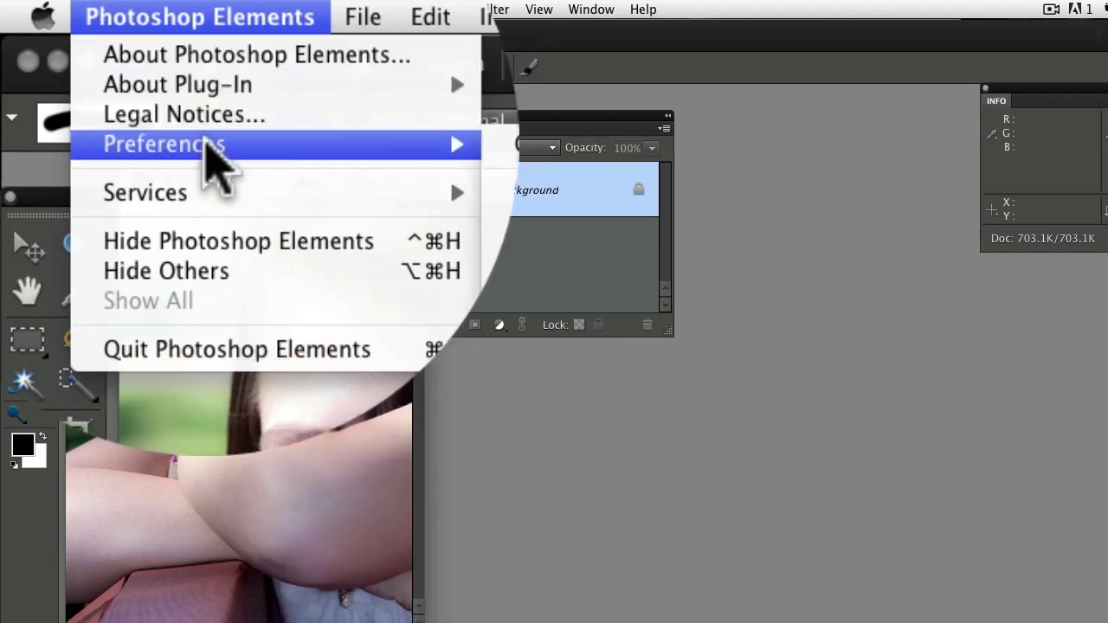
mouse_move(312, 145)
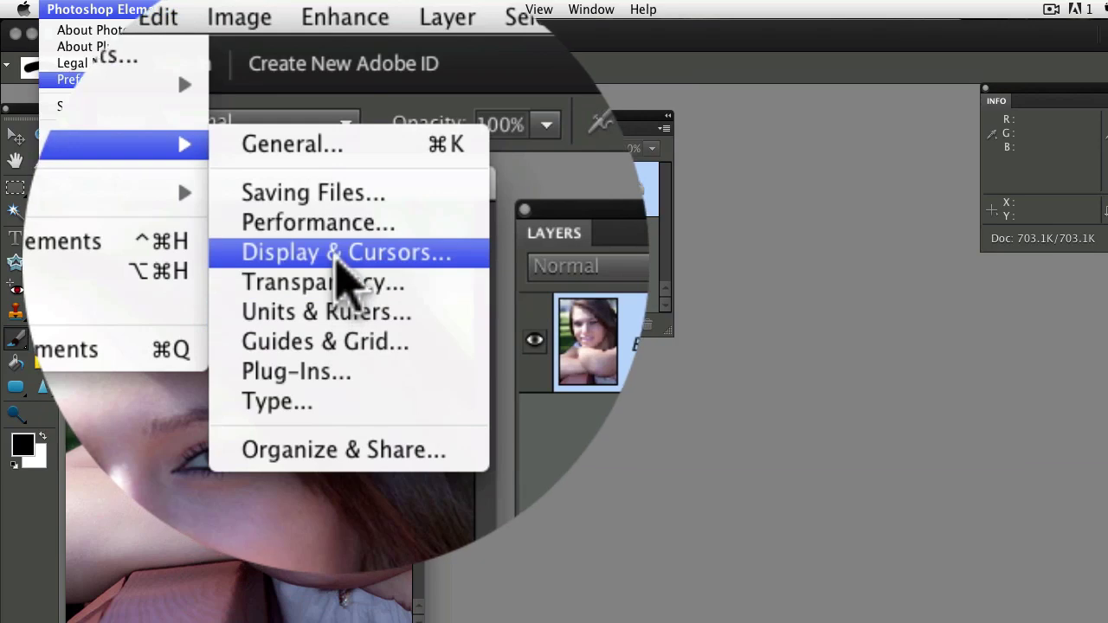
left_click(338, 263)
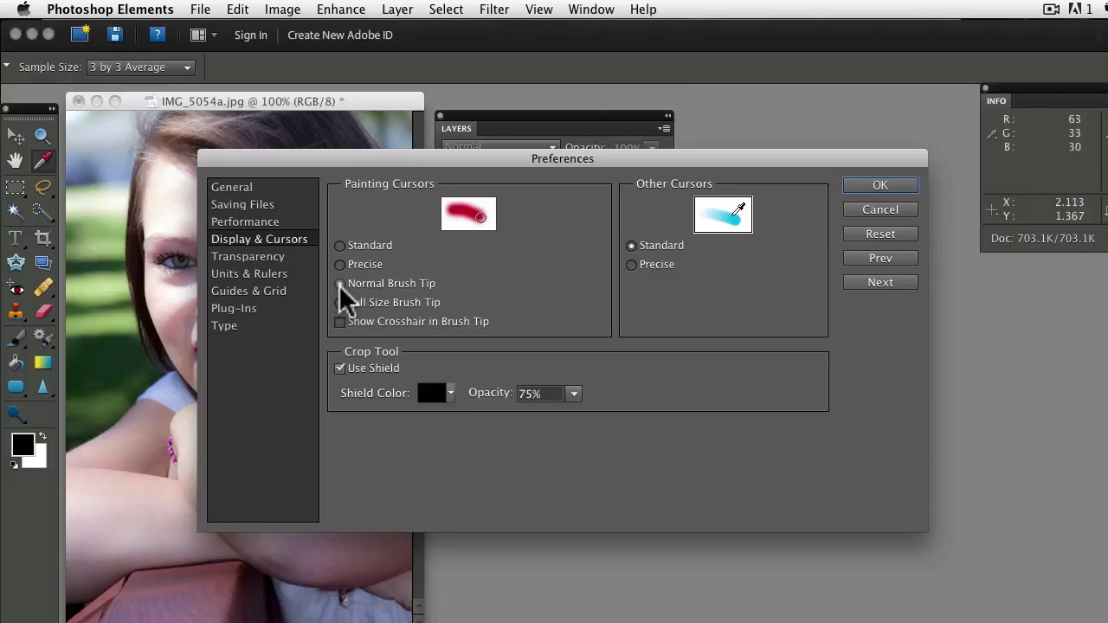
left_click(892, 187)
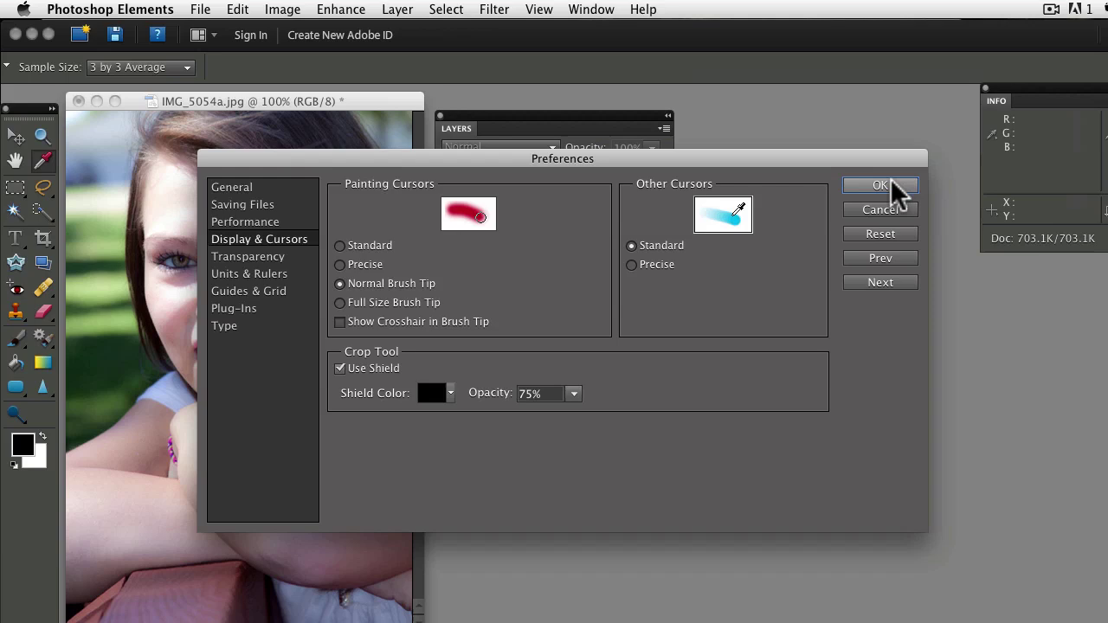
key("b")
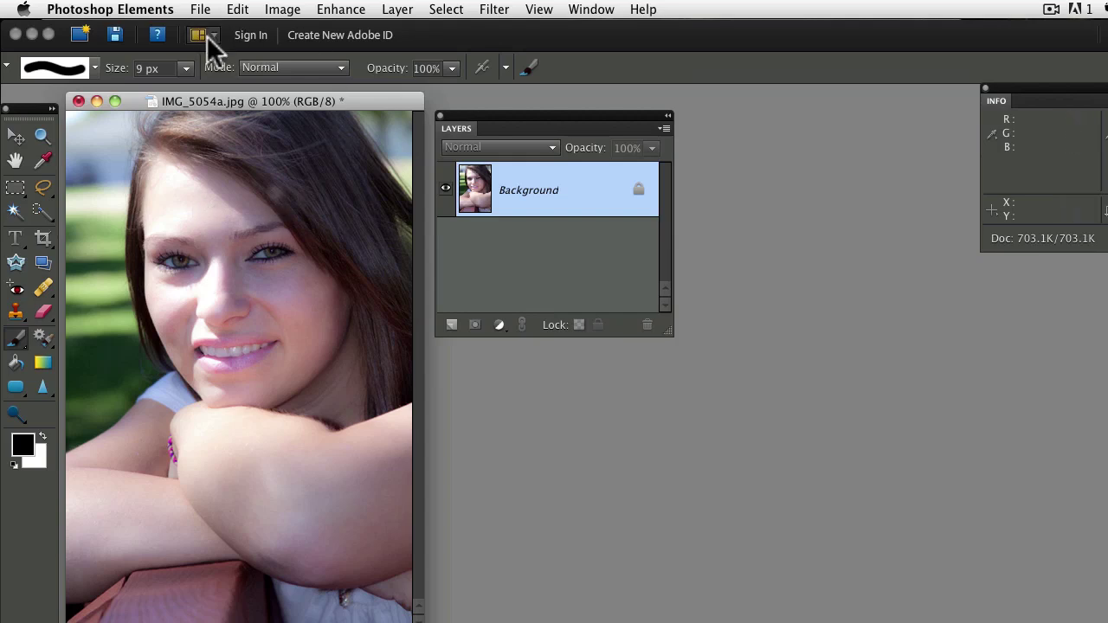
Choose the 21 px soft round brush from the Default Brushes library
left_click(95, 69)
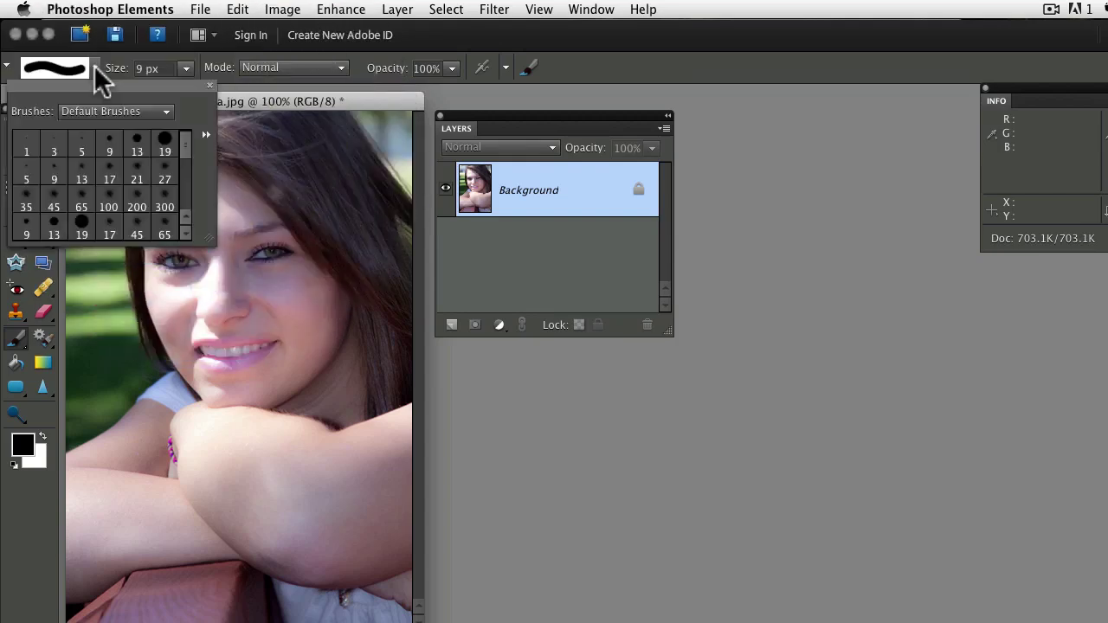
left_click(166, 113)
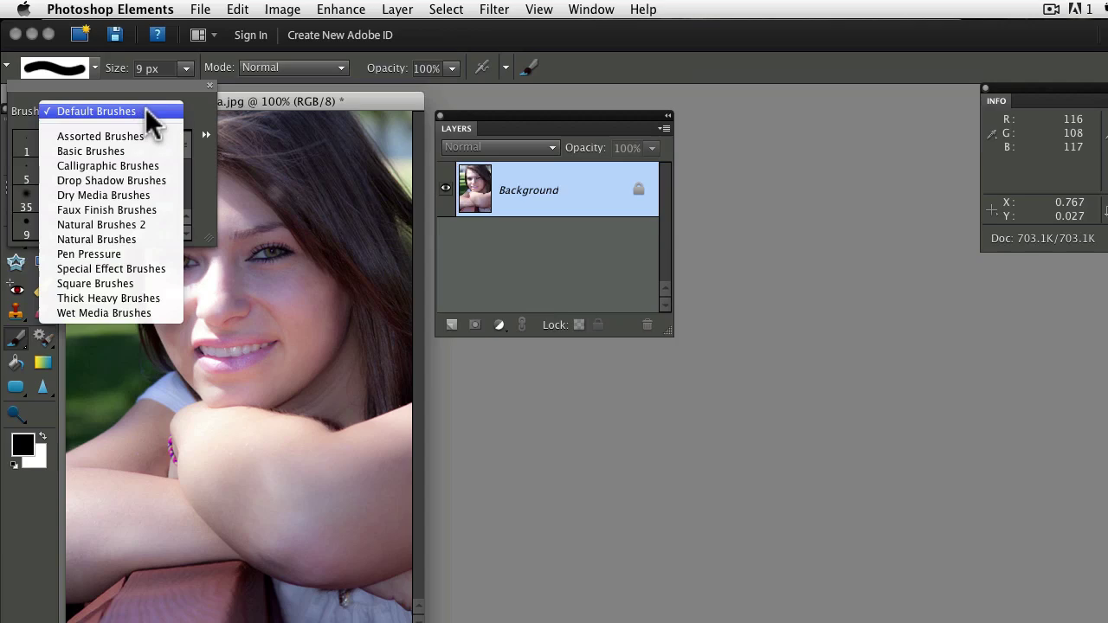
left_click(147, 112)
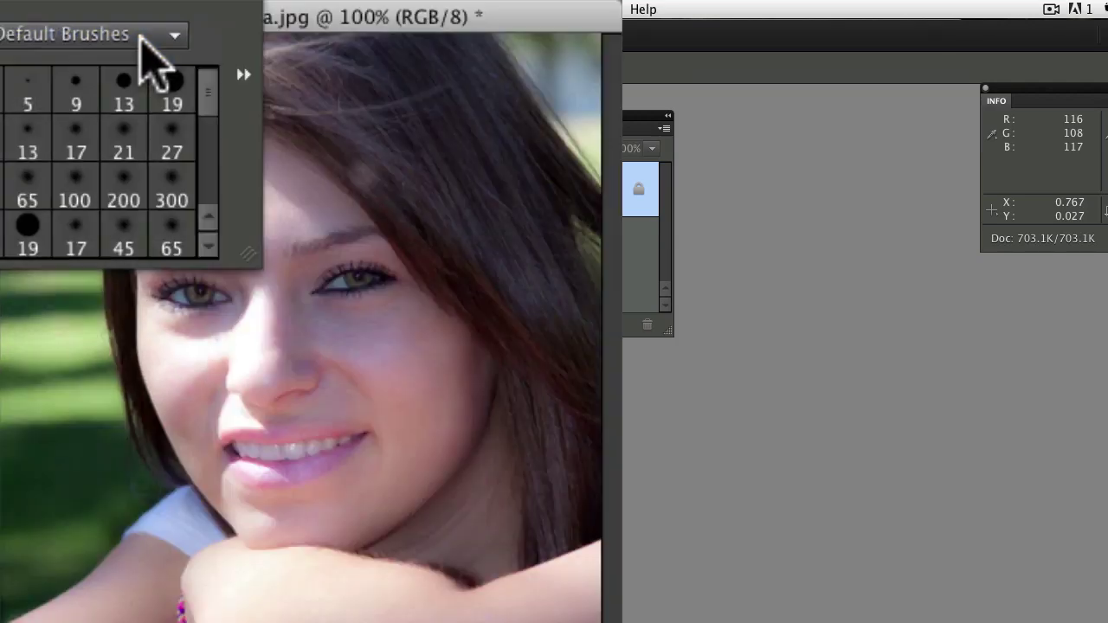
left_click(47, 75)
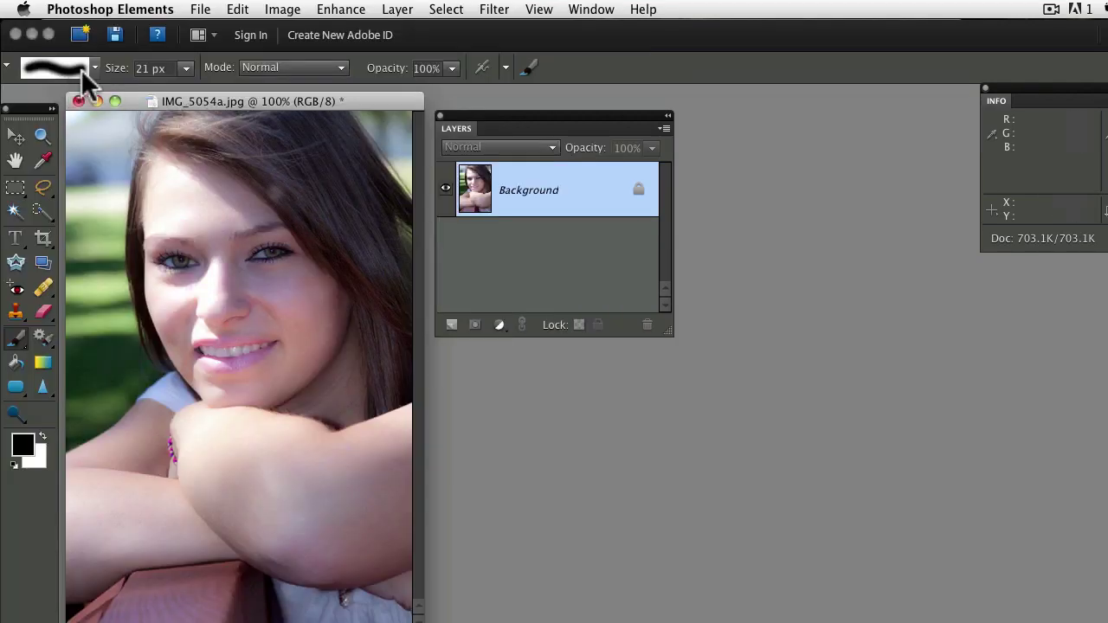
left_click(96, 68)
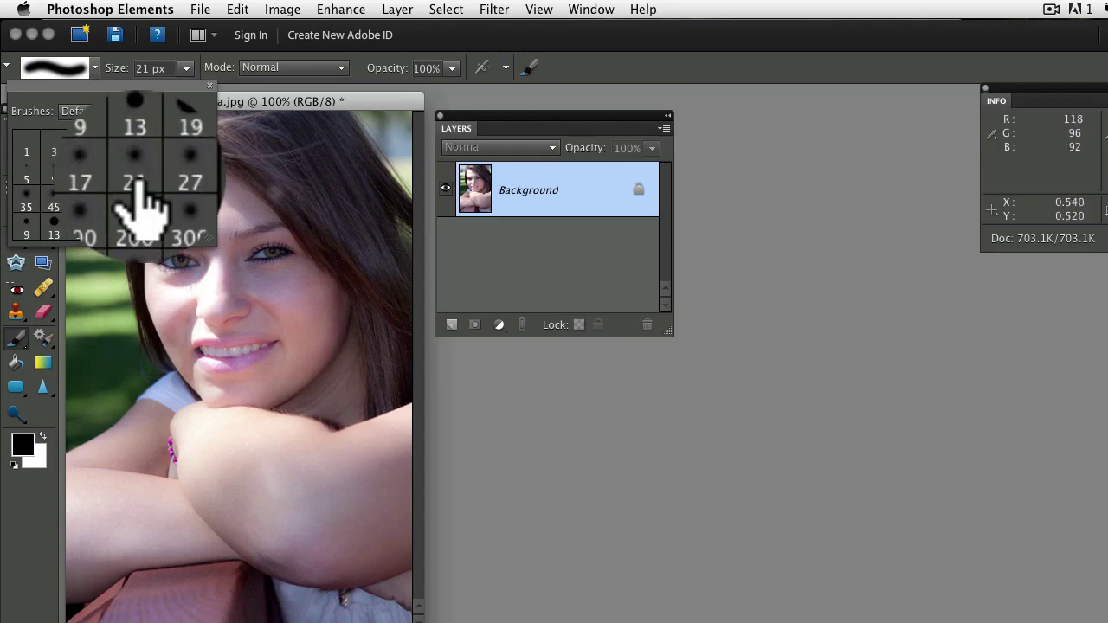
Lower the brush opacity from 100% to 20% in the options bar
left_click(209, 83)
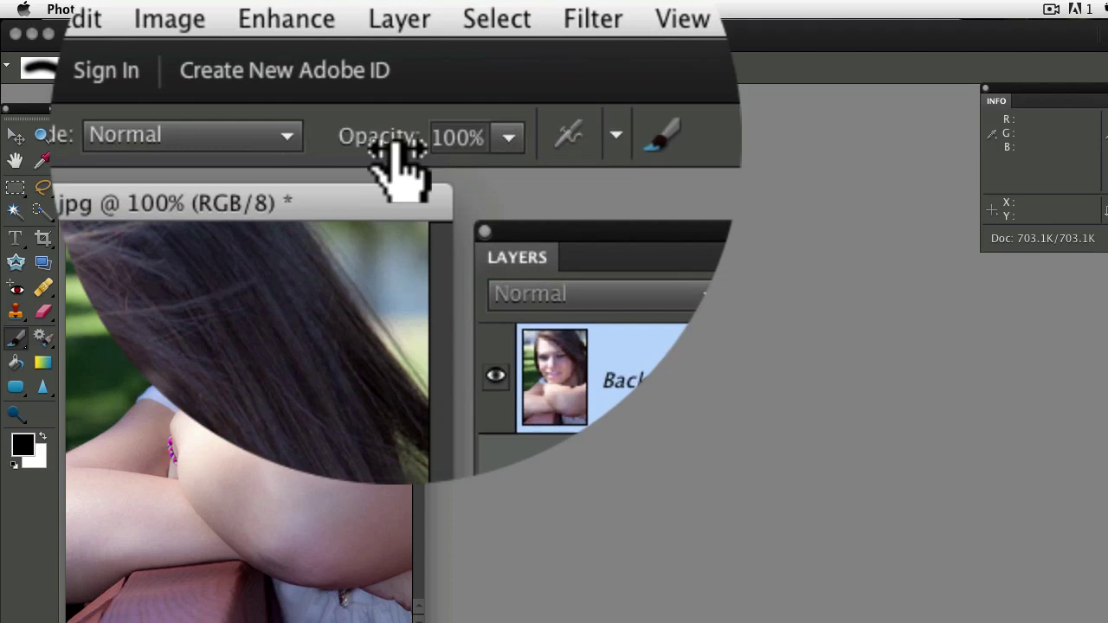
left_click_drag(395, 78, 375, 78)
left_click_drag(381, 147, 319, 151)
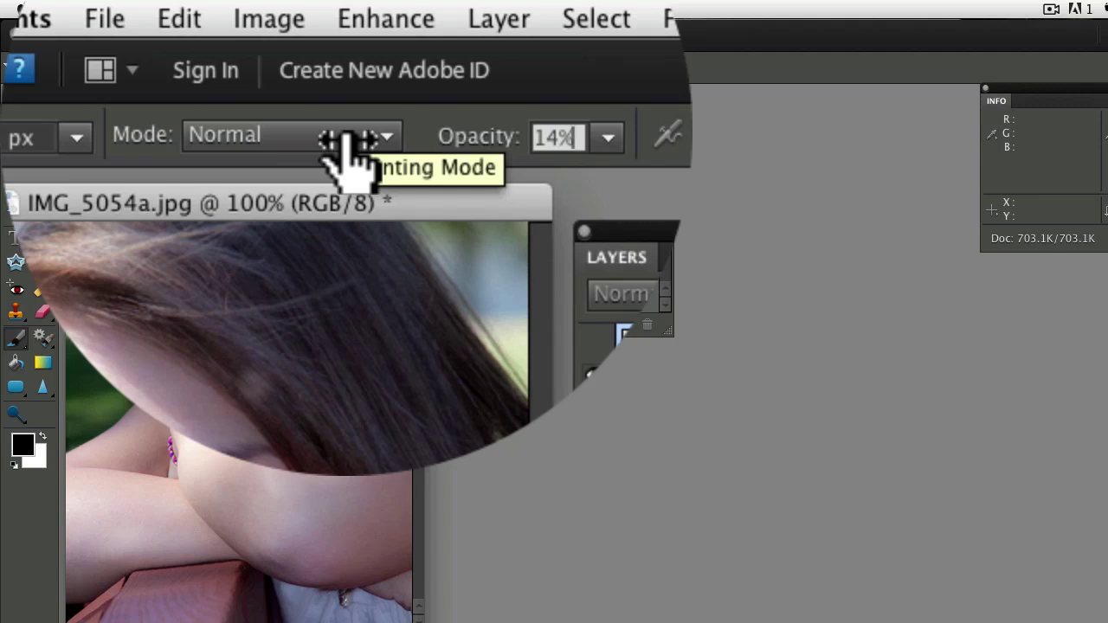
mouse_move(346, 143)
left_mouse_down()
mouse_move(359, 143)
mouse_move(347, 142)
left_mouse_up()
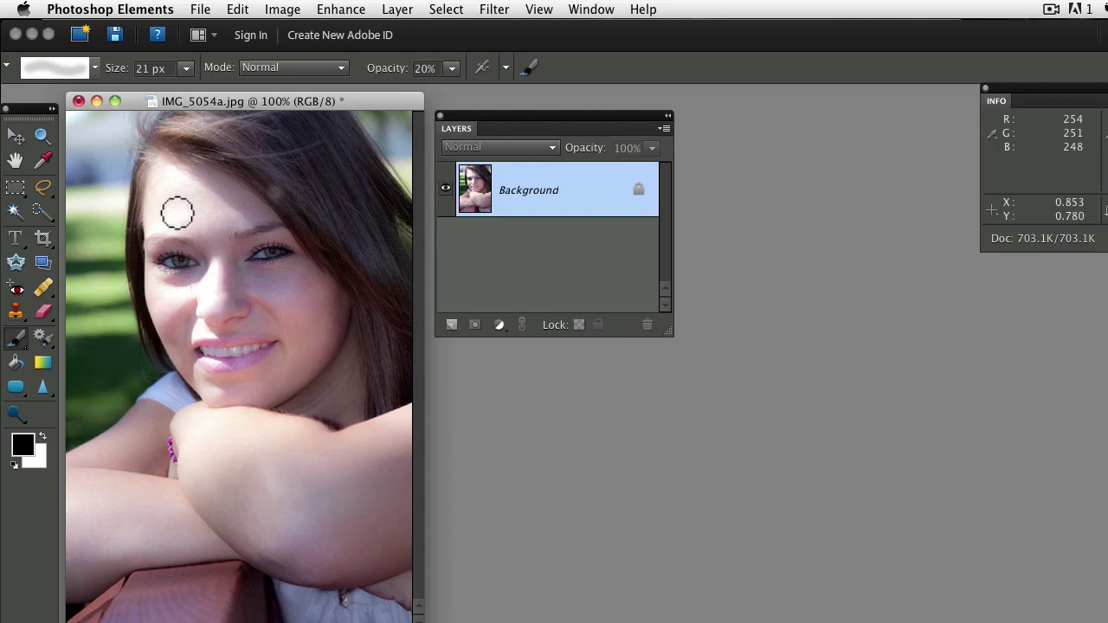
Enlarge the brush to 45 px, then reduce it to 20 px
key("bracketright")
key("bracketright")
key("bracketright")
key("bracketright")
key("bracketright")
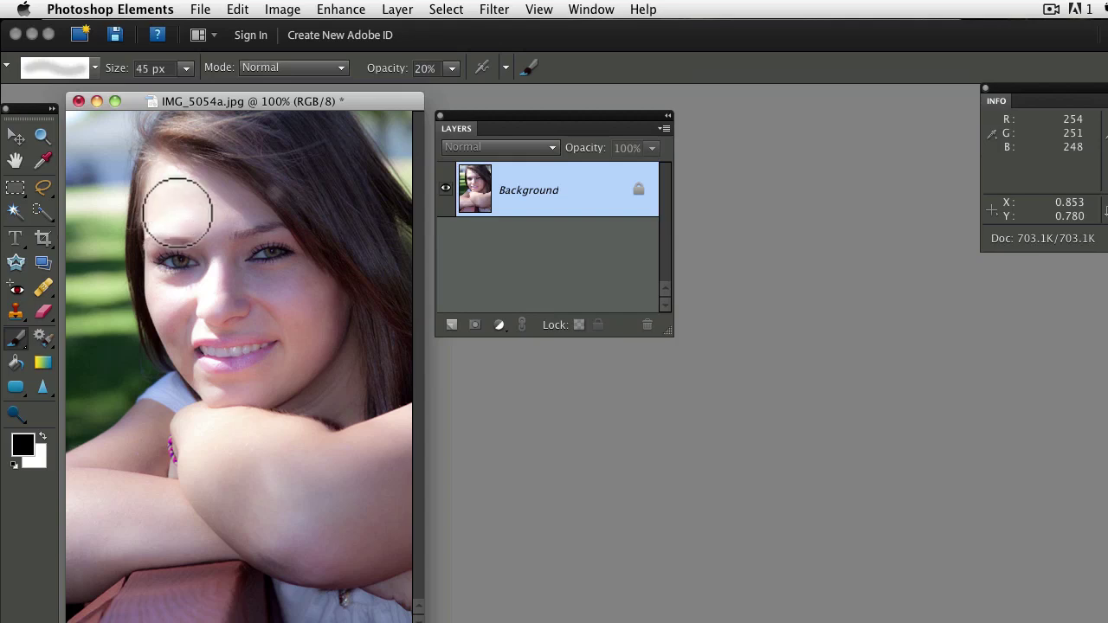
key("bracketleft")
key("bracketleft")
key("bracketleft")
key("bracketleft")
key("bracketleft")
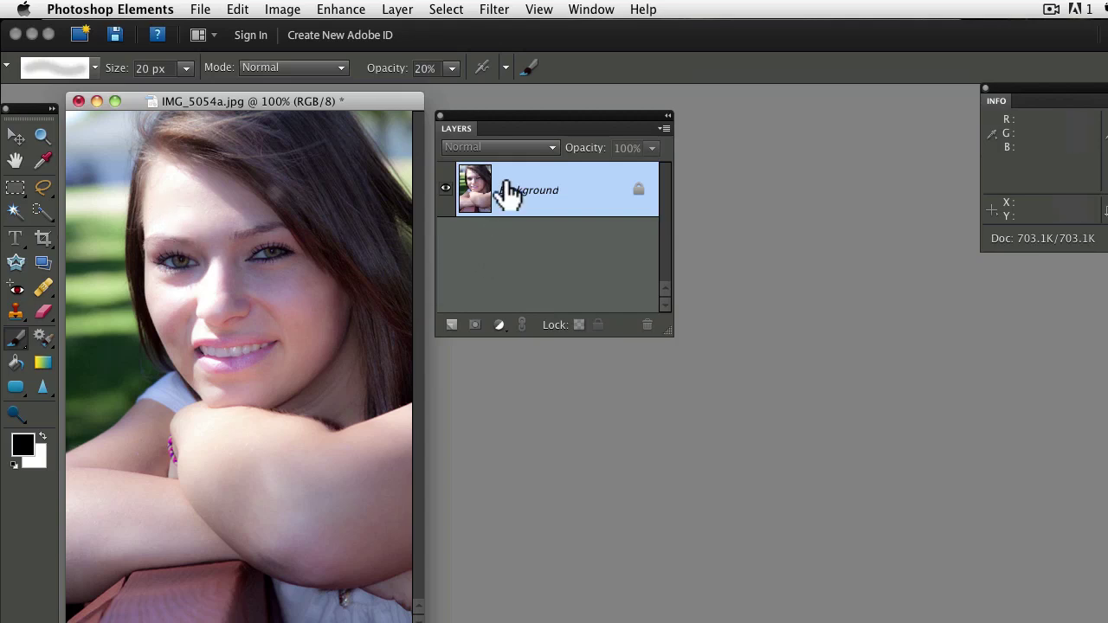
Add an empty Layer 1 above the portrait's Background layer
left_click(450, 327)
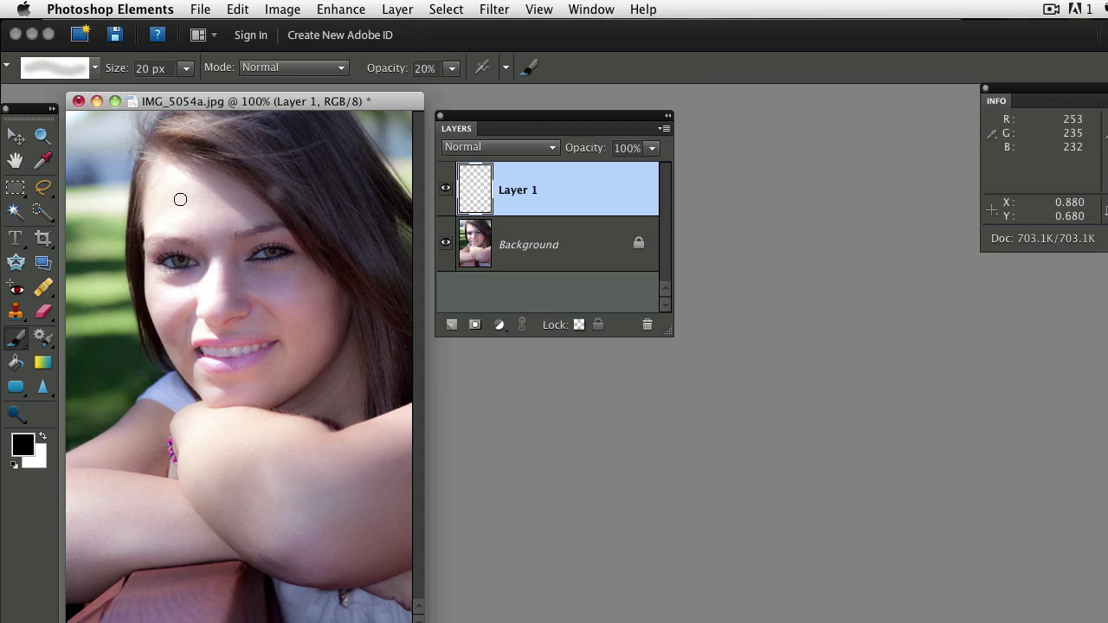
Alt-sample the forehead skin tone and paint over the forehead hotspot on Layer 1
key("alt")
left_click(184, 196, "alt")
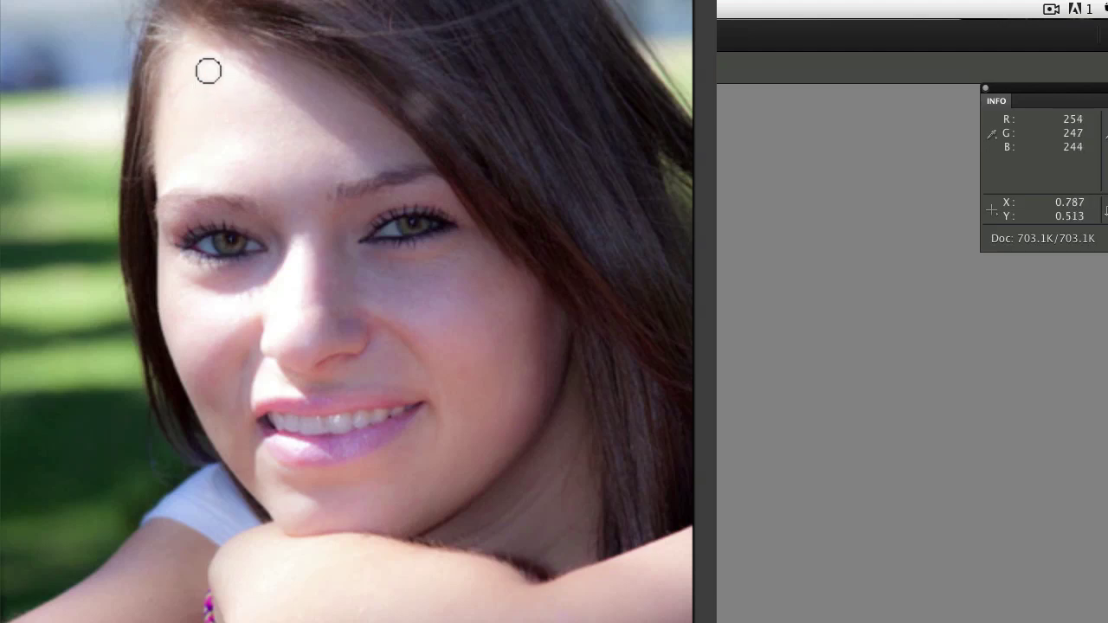
left_click(216, 75)
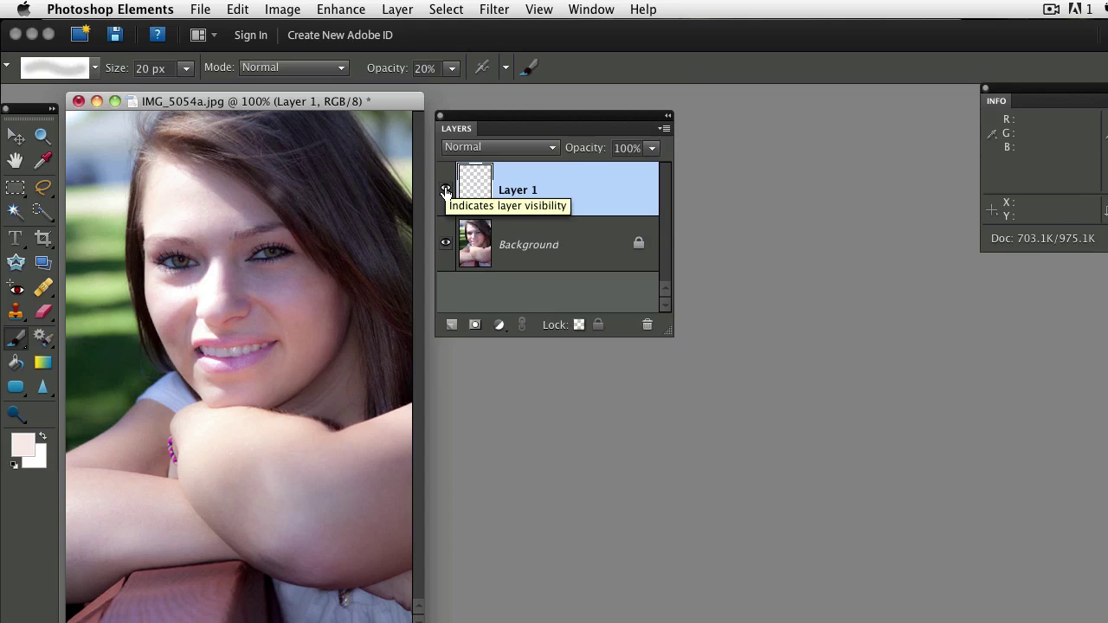
left_click(445, 190)
left_click(446, 190)
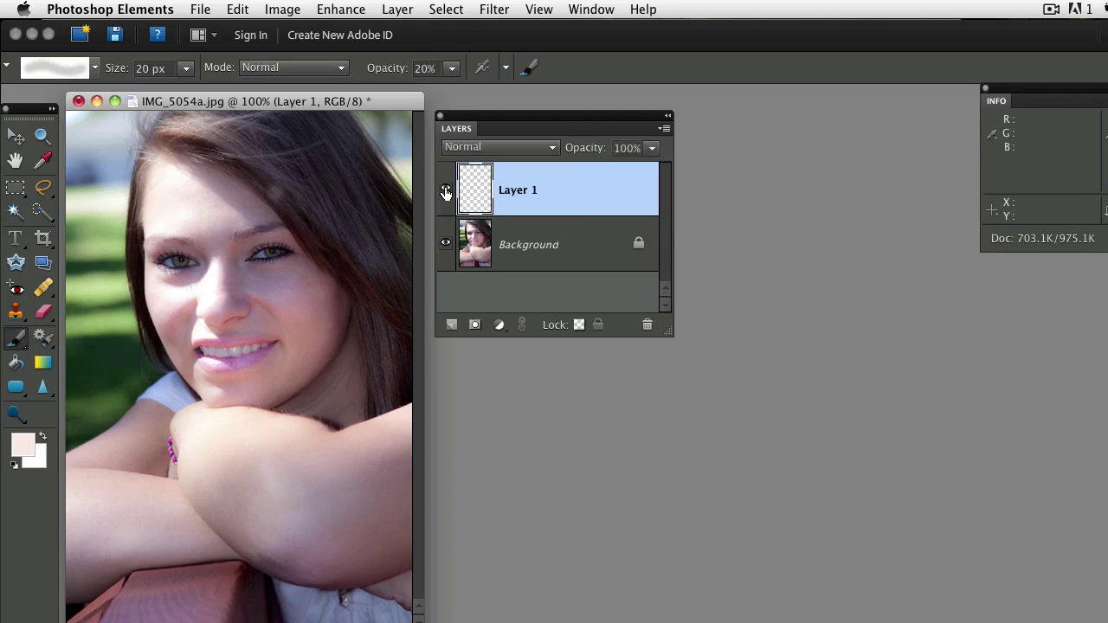
left_click(445, 190)
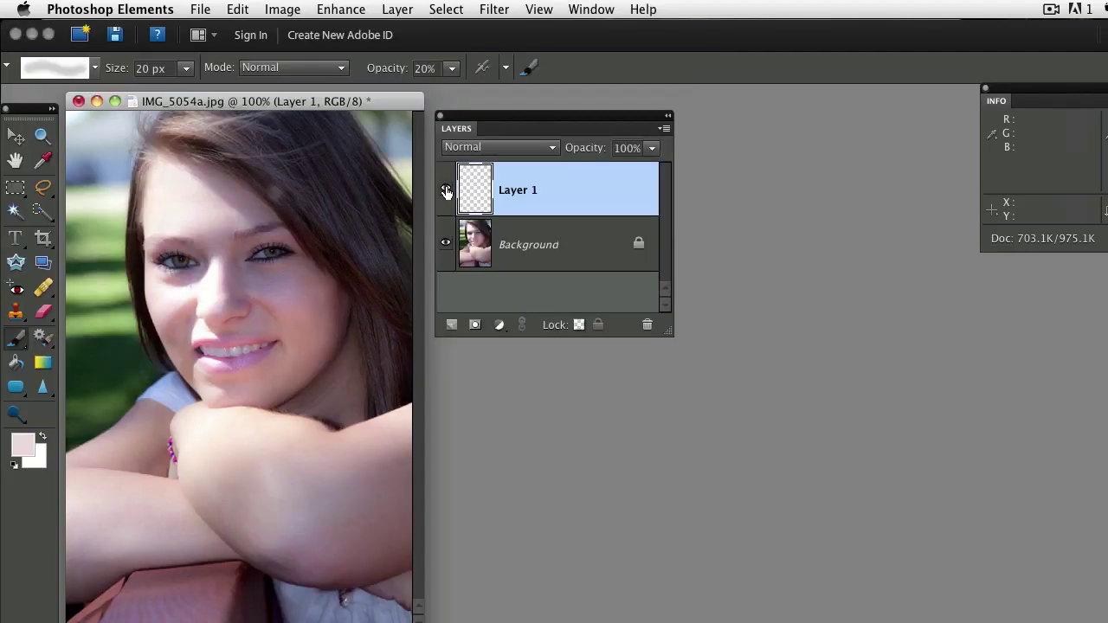
left_click(446, 191)
left_click(445, 191)
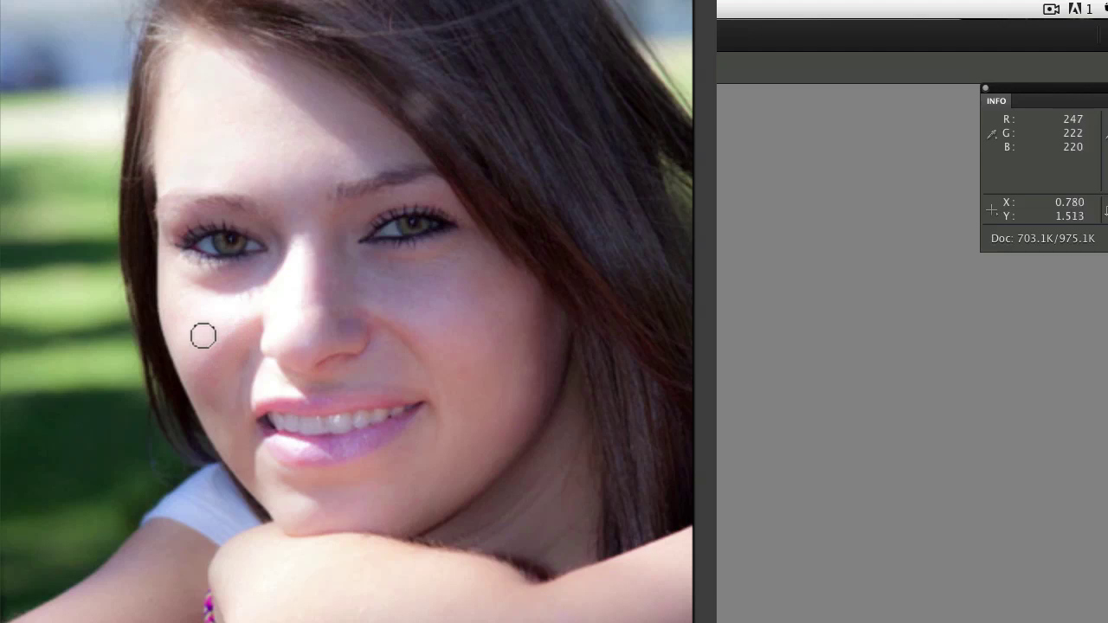
Sample skin beside the nose and dab it over the nose and nearby bright areas
key("alt")
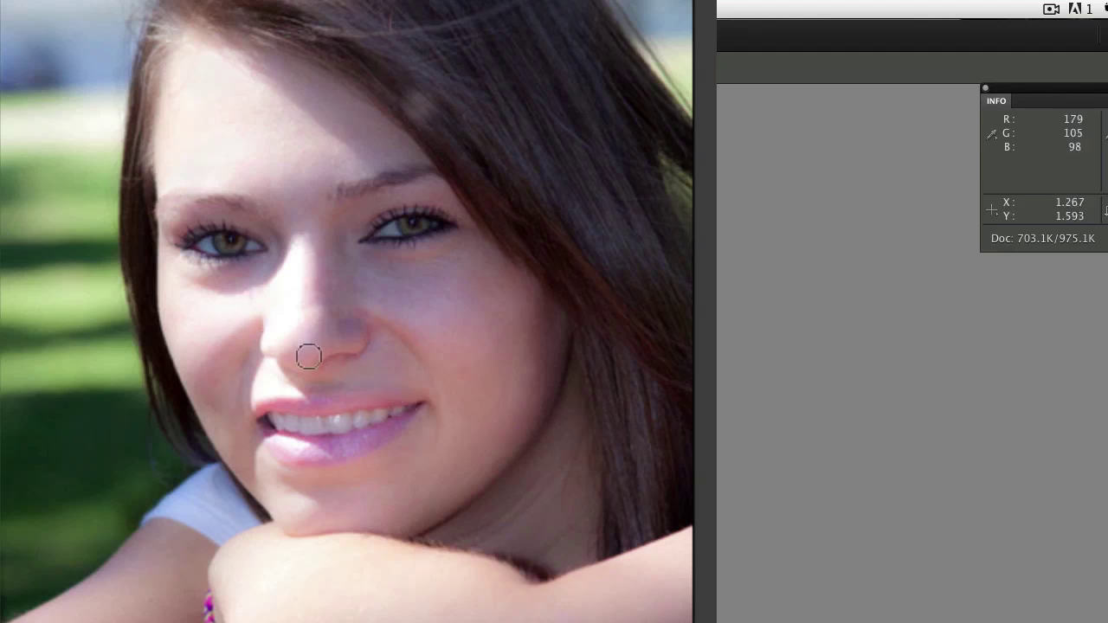
key("alt")
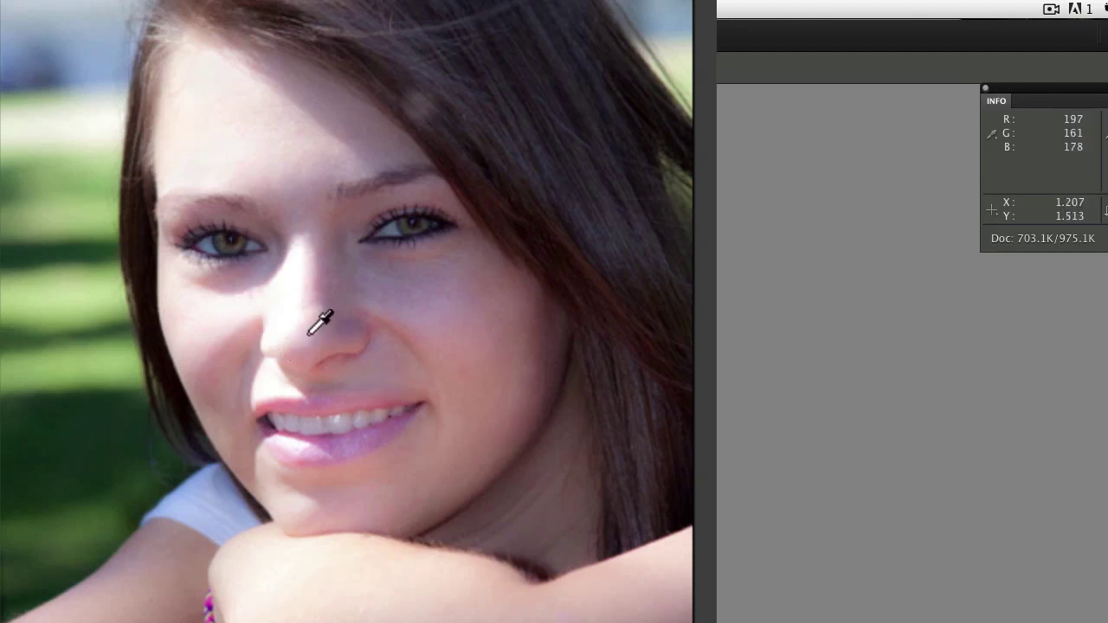
left_click(305, 332, "alt")
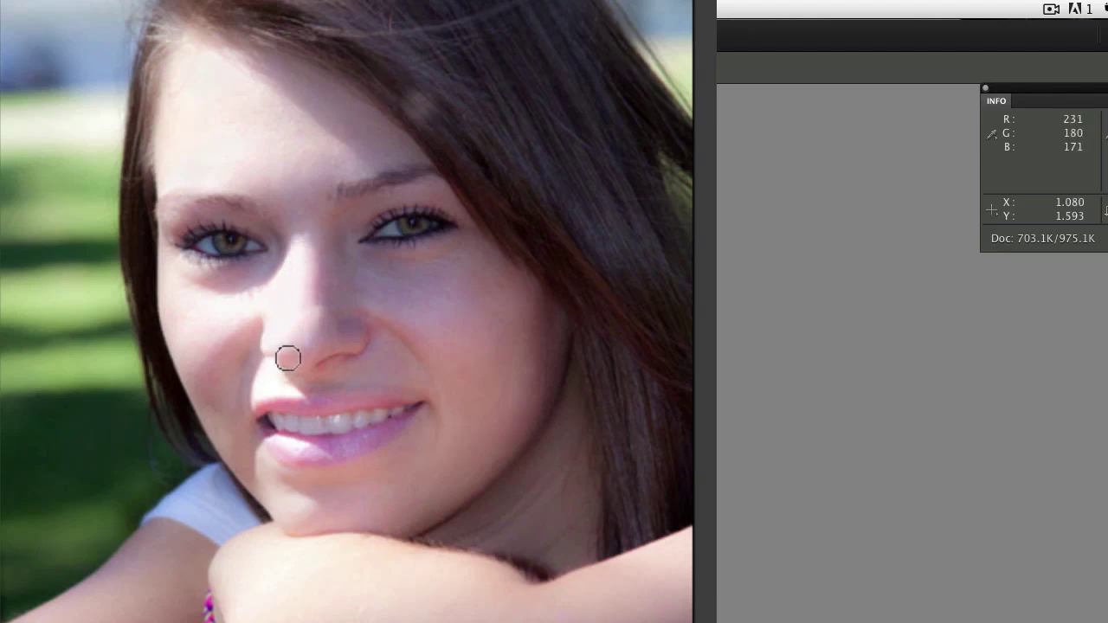
left_click(321, 280, "alt")
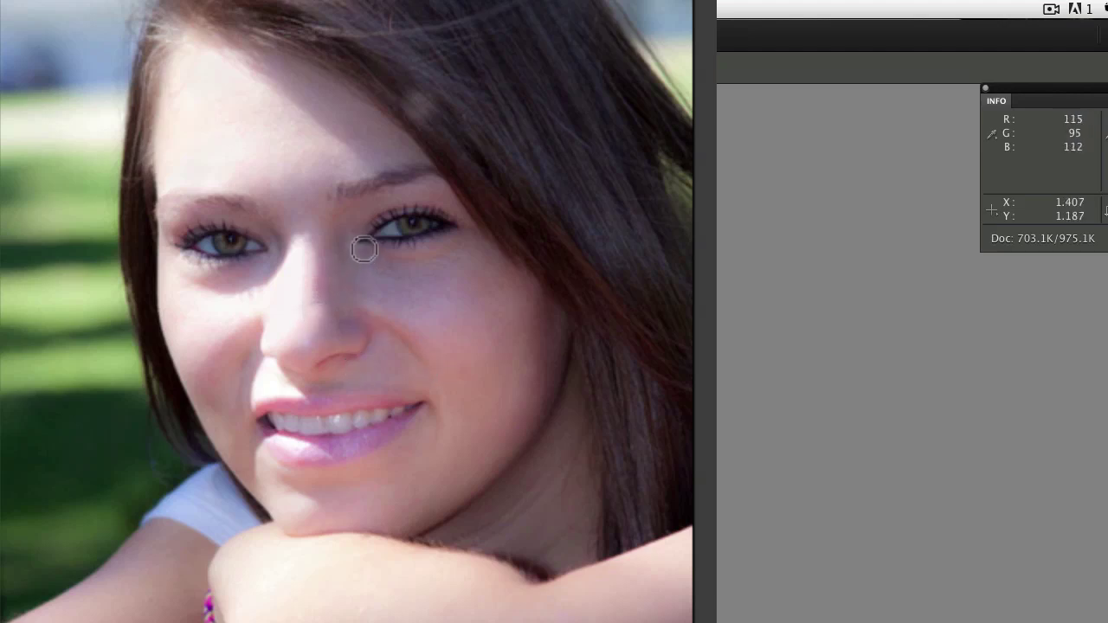
left_click(258, 323, "alt")
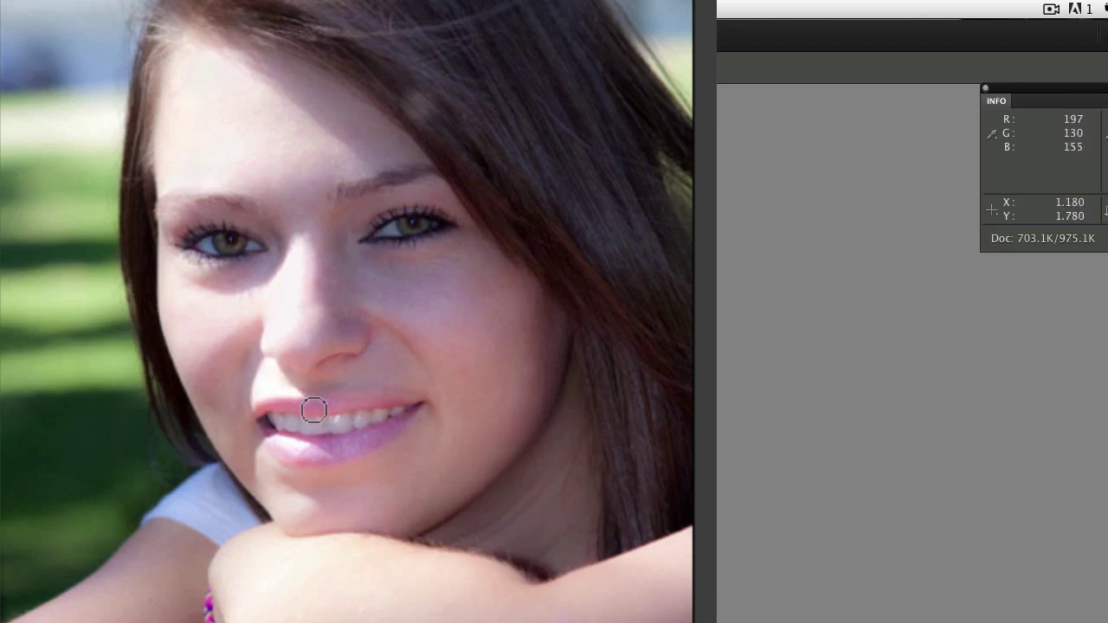
Sample skin above the upper lip and brush over the upper-lip hotspot
key("i")
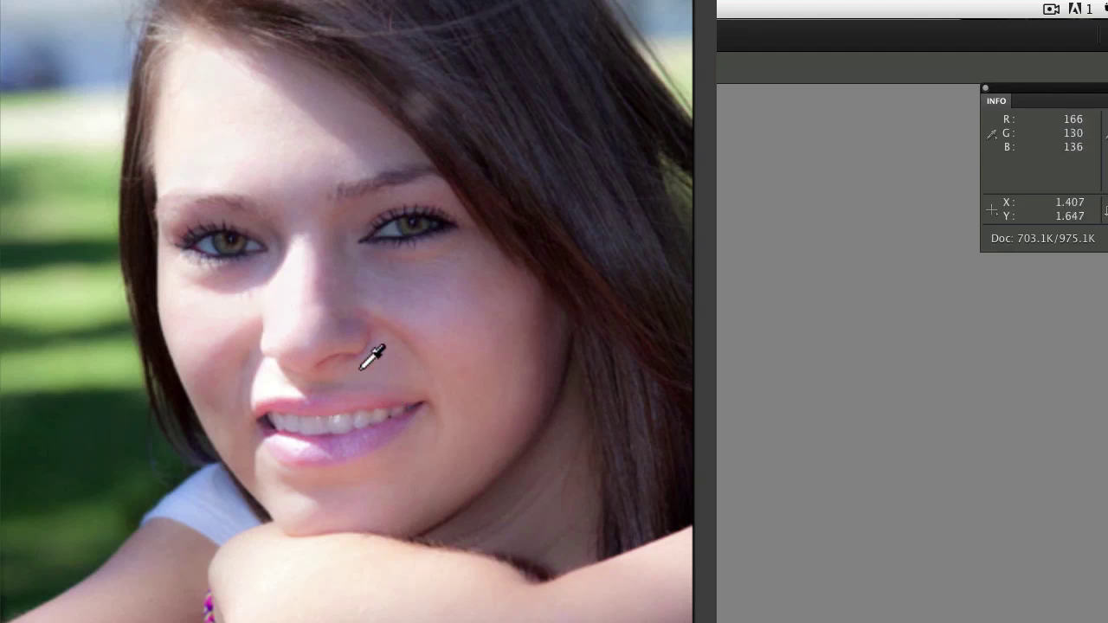
key("b")
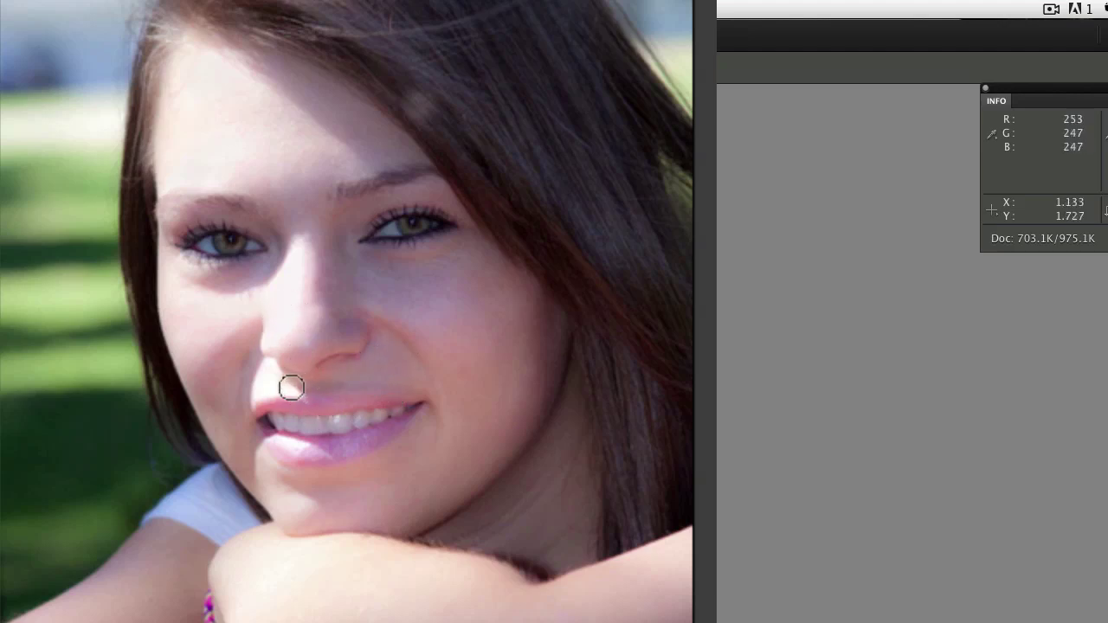
left_click_drag(268, 372, 303, 384)
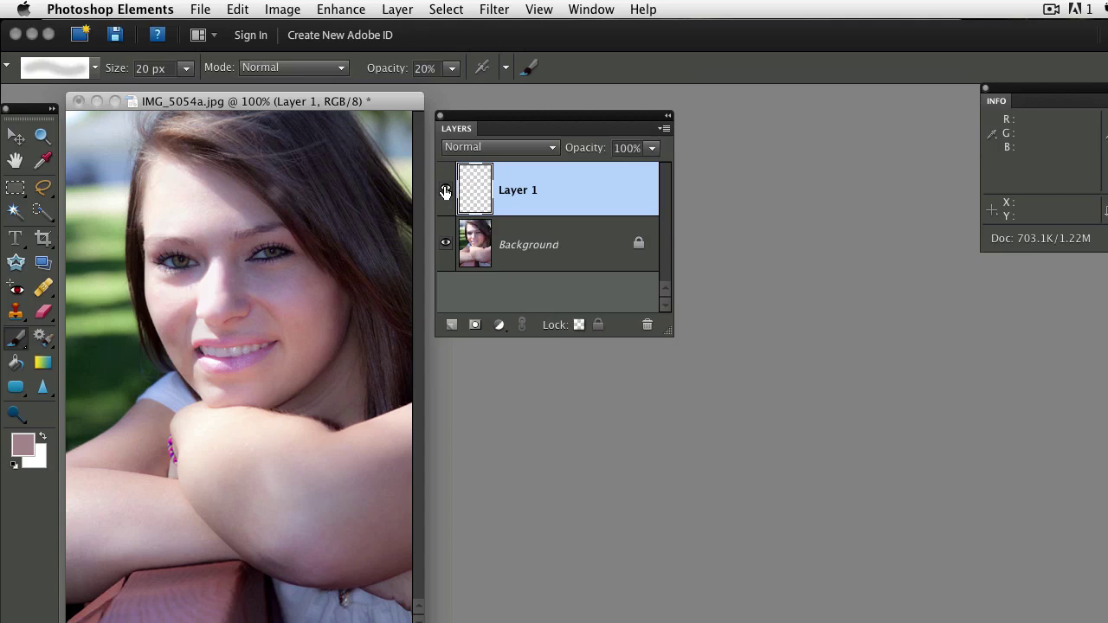
left_click(444, 192)
left_click(445, 192)
left_click(445, 192)
left_click(445, 192)
left_click(445, 192)
left_click(445, 192)
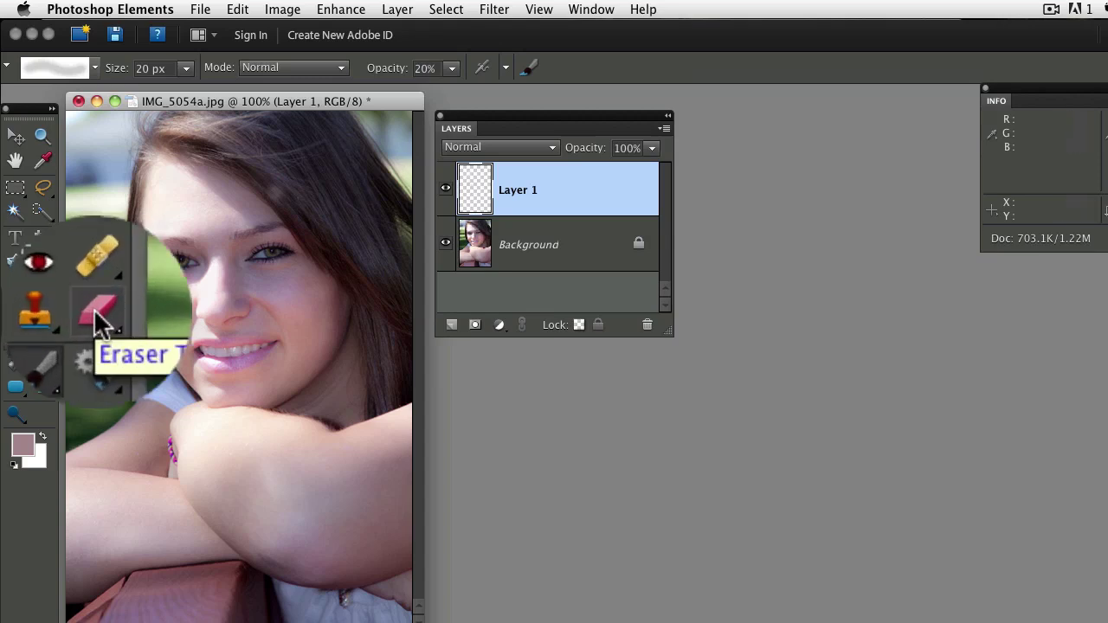
Select the Eraser and toggle Layer 1's visibility to compare the retouch
left_click(104, 311)
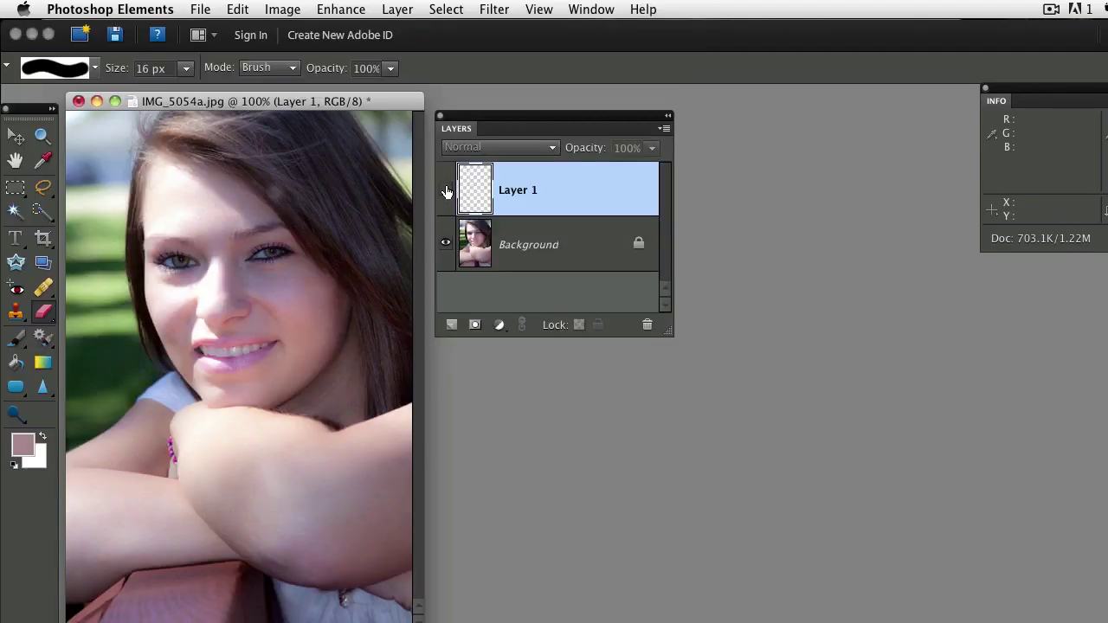
left_click(447, 191)
left_click(447, 191)
left_click(446, 192)
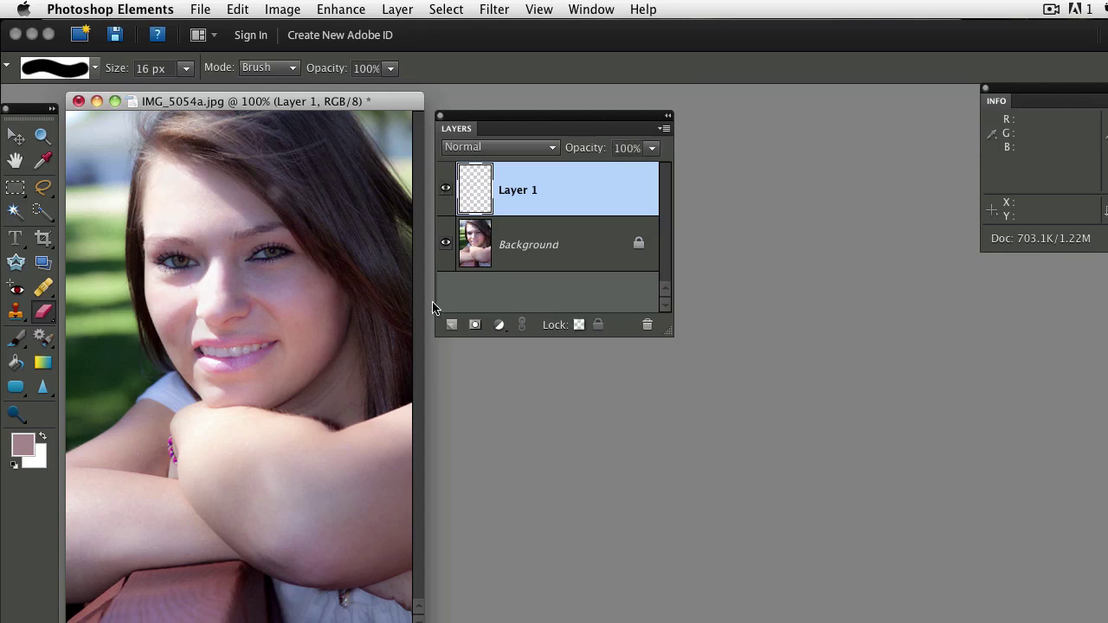